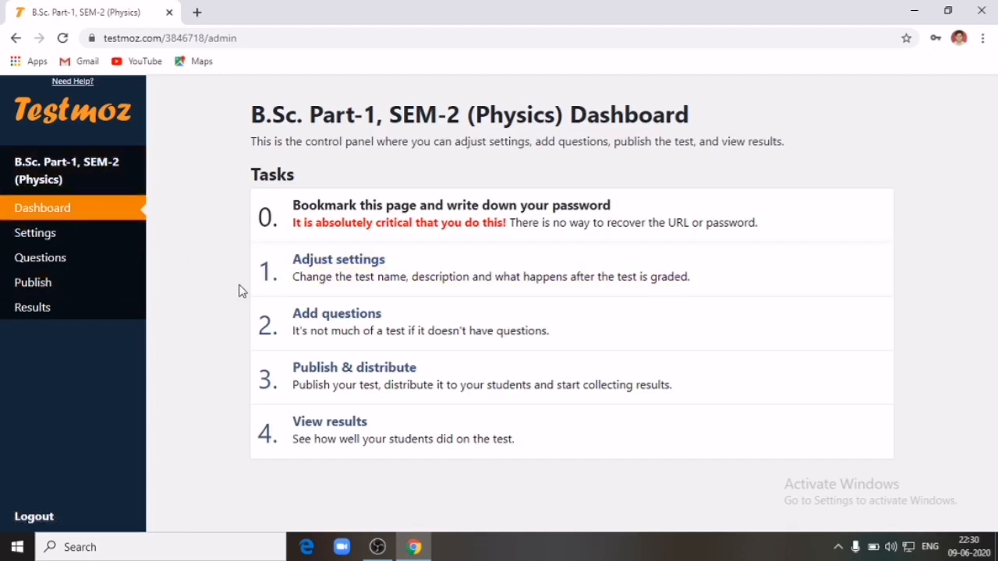
- Open the settings of the B.Sc. Part-1, SEM-2 (Physics) test
{"action": "left_click", "coordinate": [325, 285]}
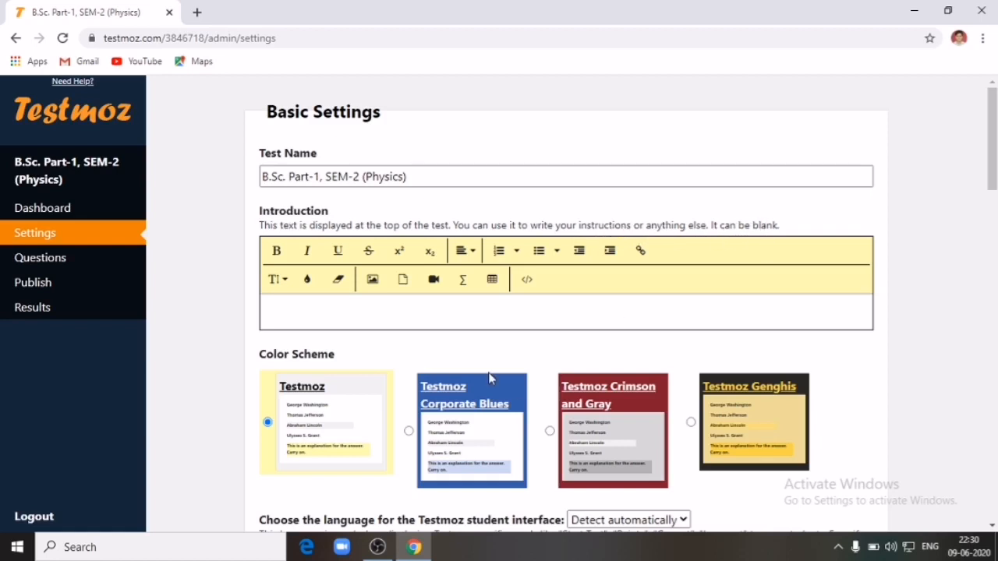
{"action": "left_click", "coordinate": [430, 313]}
{"action": "type", "text": "mhgchgchvhjv"}
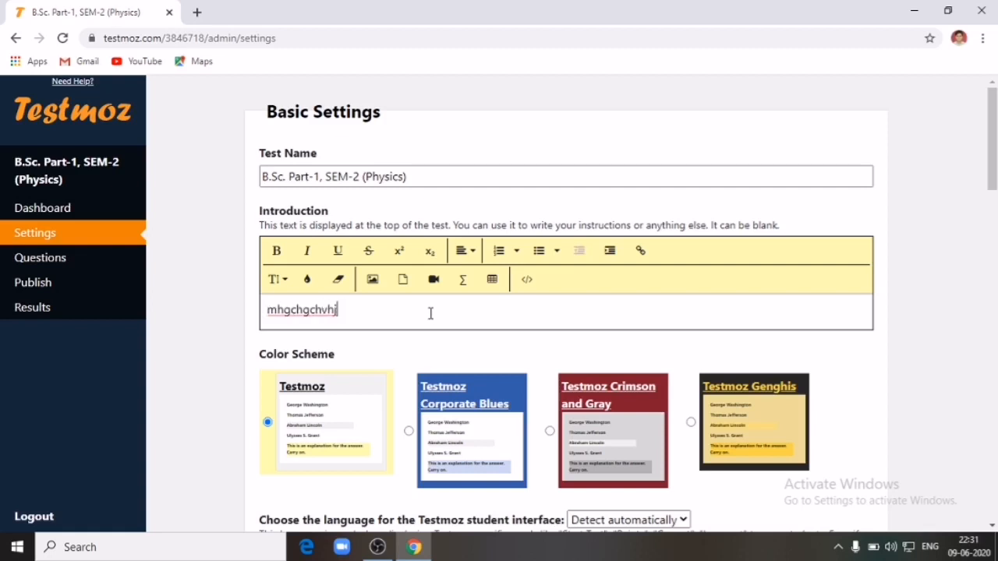
{"action": "key", "text": "BackSpace"}
{"action": "key", "text": "BackSpace"}
{"action": "key", "text": "BackSpace"}
{"action": "key", "text": "BackSpace"}
{"action": "key", "text": "BackSpace"}
{"action": "key", "text": "BackSpace"}
{"action": "key", "text": "BackSpace"}
{"action": "key", "text": "BackSpace"}
{"action": "key", "text": "BackSpace"}
{"action": "key", "text": "BackSpace"}
{"action": "key", "text": "BackSpace"}
{"action": "key", "text": "BackSpace"}
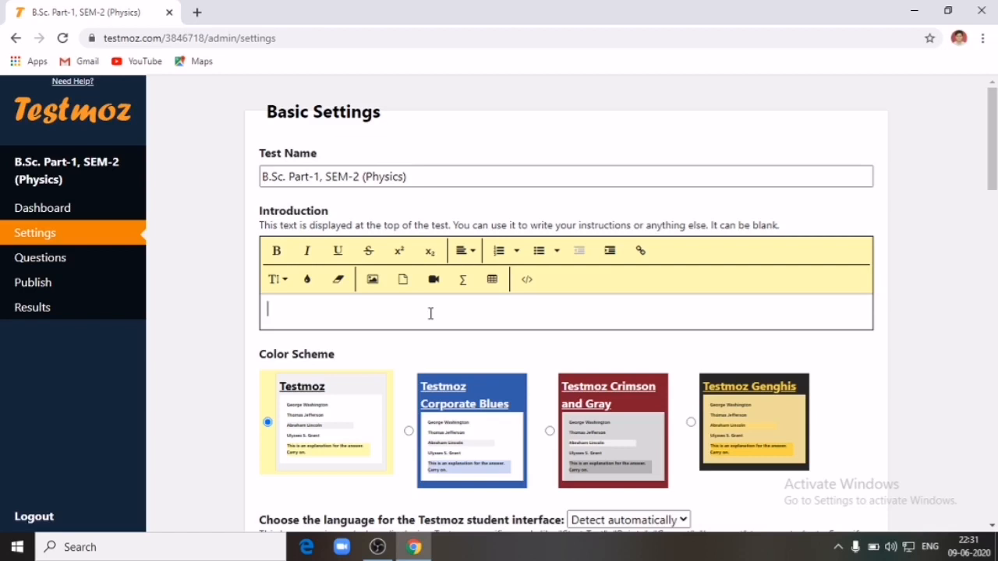
- Enter the instruction numbers "1.", "2." and "3." on separate lines in the test's Introduction
{"action": "type", "text": "1."}
{"action": "key", "text": "Return"}
{"action": "type", "text": "2"}
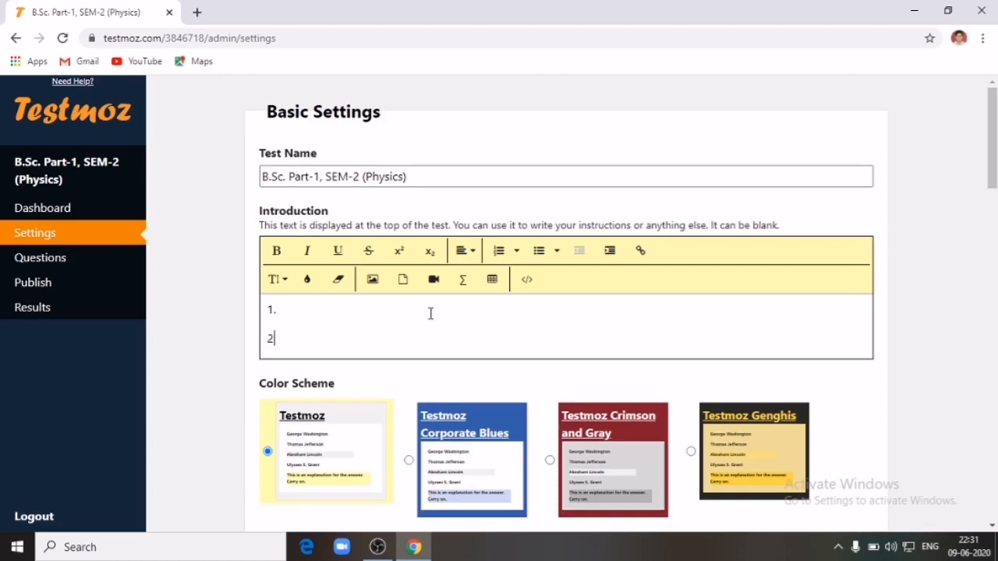
{"action": "type", "text": "."}
{"action": "key", "text": "Return"}
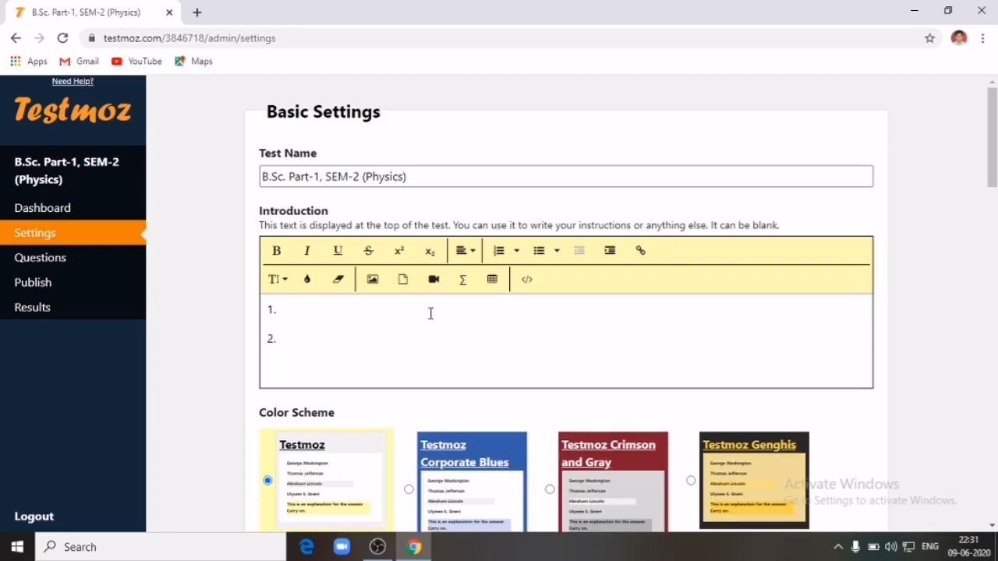
{"action": "type", "text": "3."}
- Choose the Testmoz Crimson and Gray color scheme and look through the student interface languages without choosing one
{"action": "left_click_drag", "start_coordinate": [993, 176], "coordinate": [994, 208]}
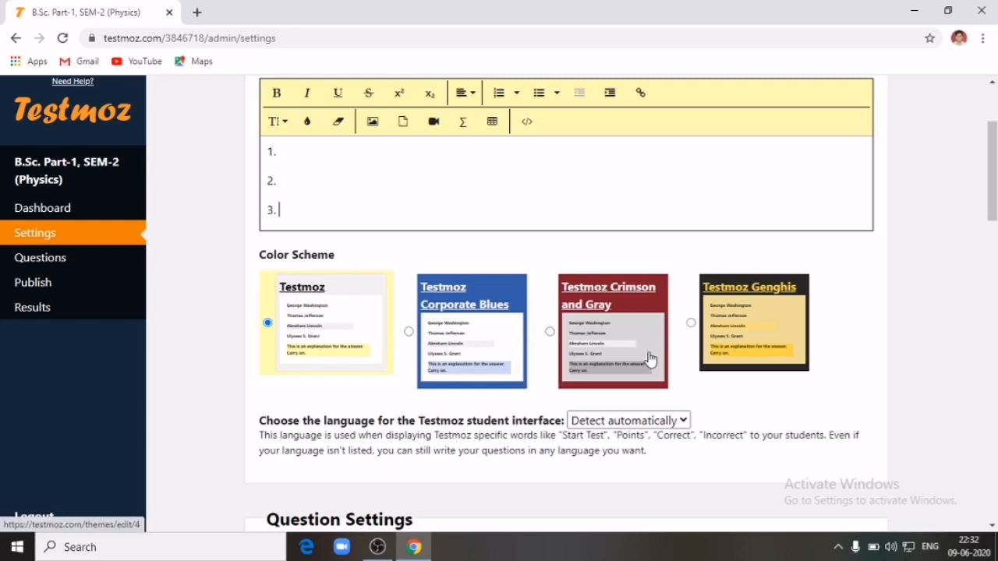
{"action": "left_click", "coordinate": [601, 331]}
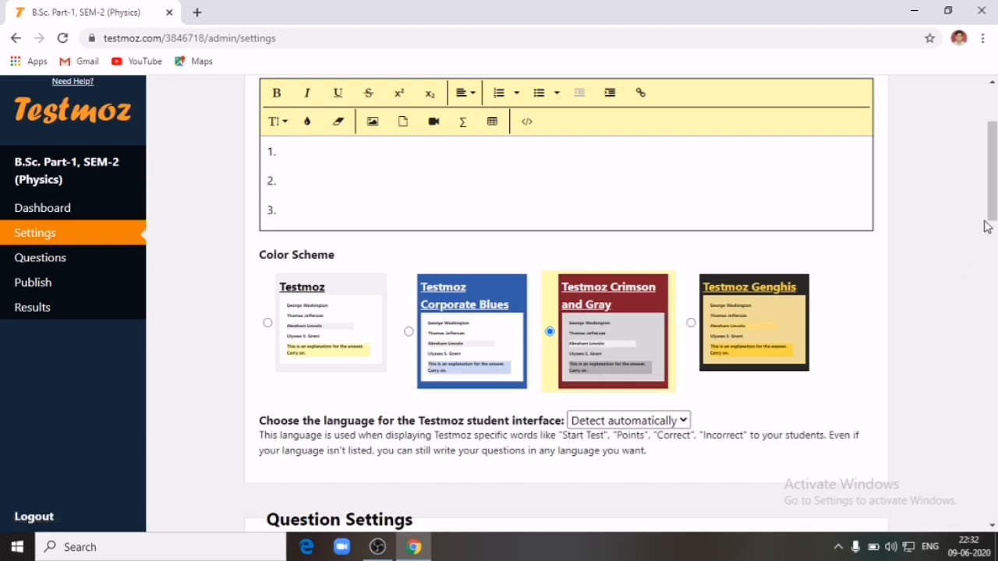
{"action": "scroll", "coordinate": [987, 226], "scroll_direction": "down", "scroll_amount": 1}
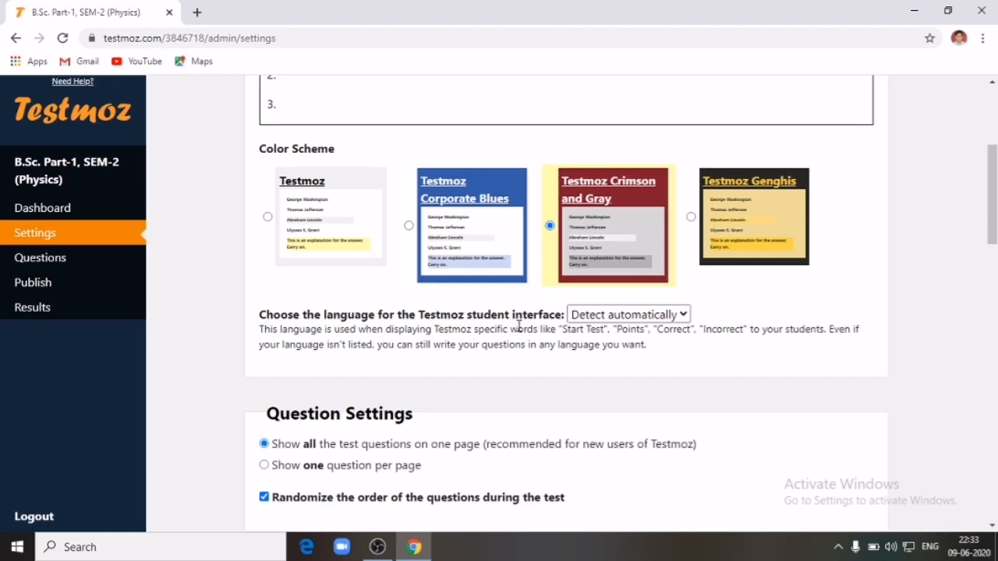
{"action": "left_click", "coordinate": [683, 315]}
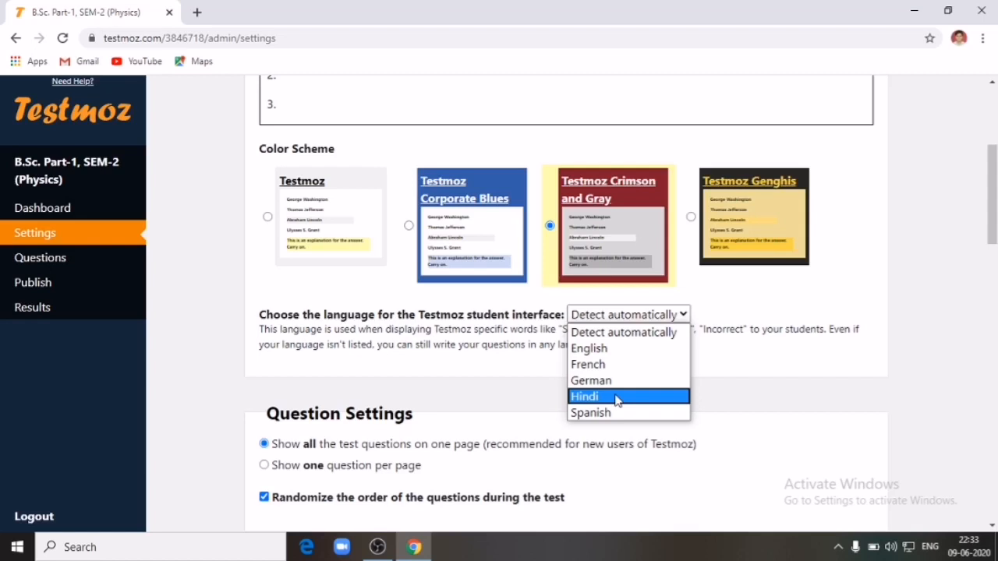
{"action": "left_click", "coordinate": [387, 346]}
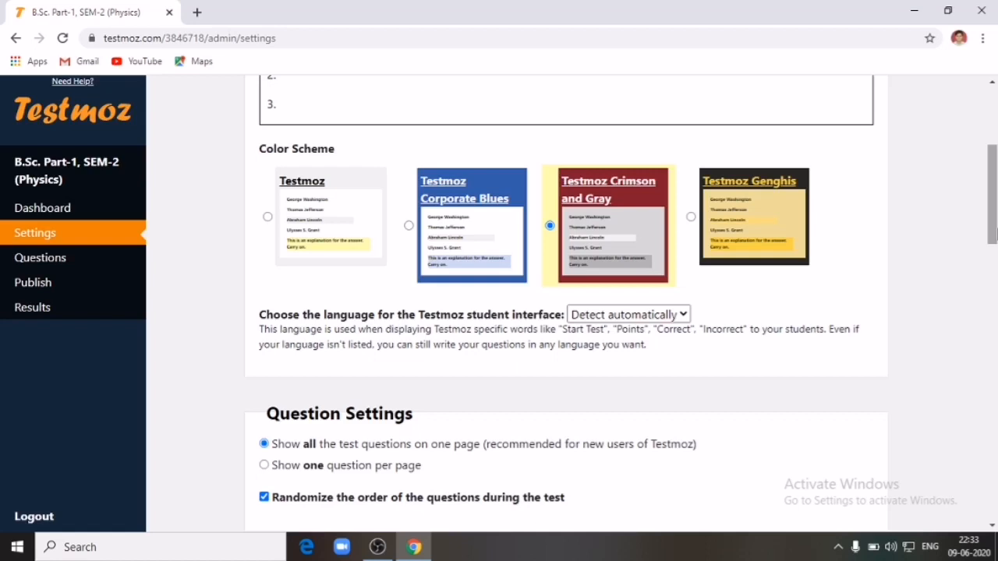
- Enable a custom message for students who pass or fail and set the passing score to 40%
{"action": "scroll", "coordinate": [519, 356], "scroll_direction": "down", "scroll_amount": 5}
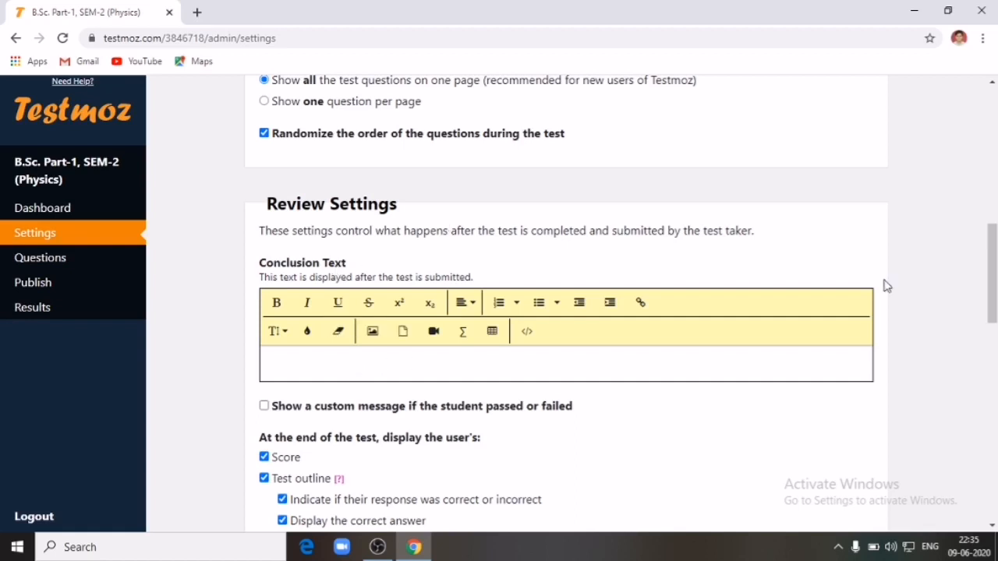
{"action": "scroll", "coordinate": [994, 273], "scroll_direction": "down", "scroll_amount": 2}
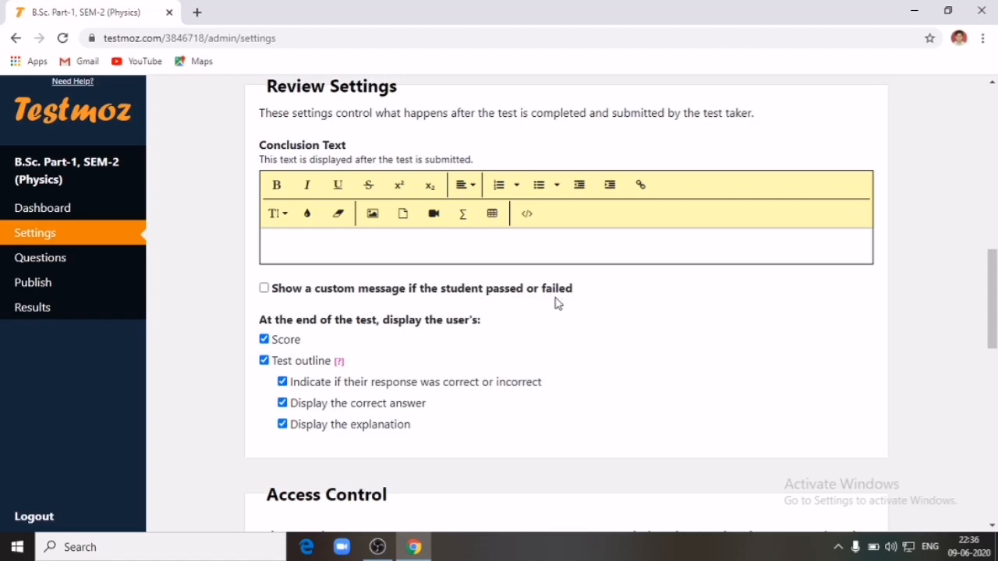
{"action": "left_click", "coordinate": [264, 289]}
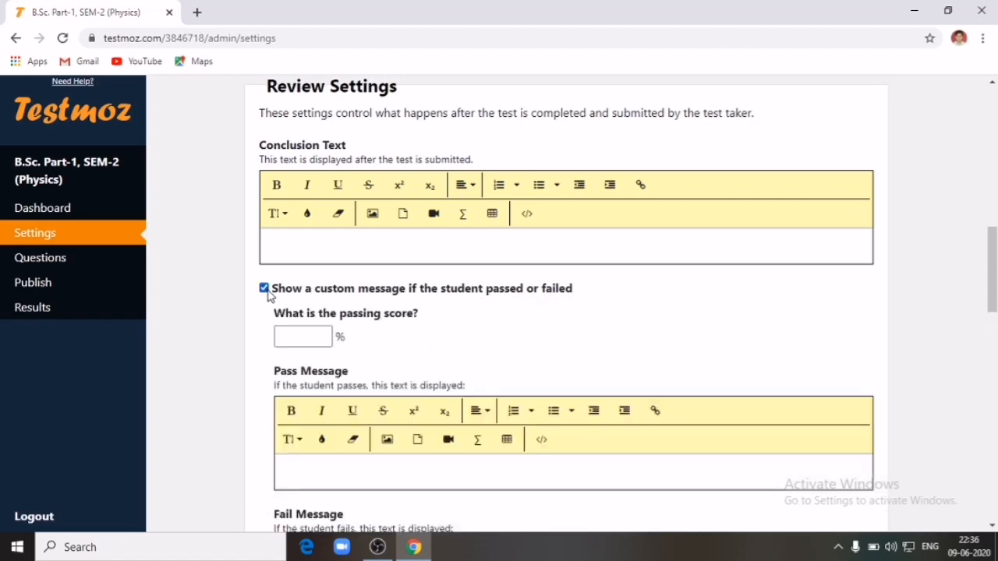
{"action": "left_click", "coordinate": [295, 340]}
{"action": "left_click", "coordinate": [324, 333]}
{"action": "left_click", "coordinate": [324, 333]}
{"action": "left_click", "coordinate": [324, 333]}
{"action": "left_click", "coordinate": [324, 333]}
{"action": "key", "text": "ctrl+a"}
{"action": "type", "text": "40"}
- Enter "kjugfkugtf" as the pass message and "jvjhvkjgjcvktugfcvkutgftuf" as the fail message
{"action": "left_click_drag", "start_coordinate": [990, 269], "coordinate": [937, 289]}
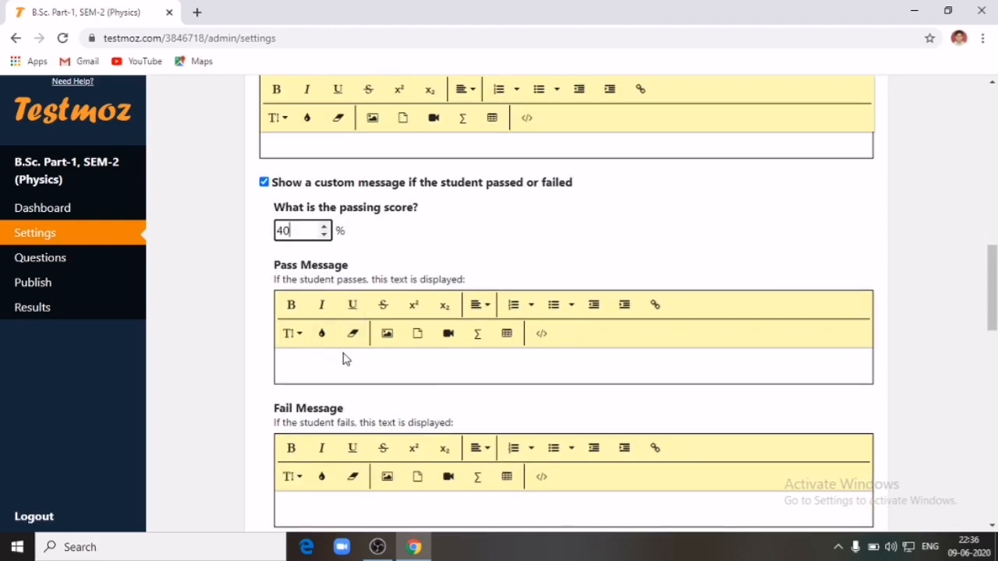
{"action": "left_click_drag", "start_coordinate": [987, 312], "coordinate": [876, 334]}
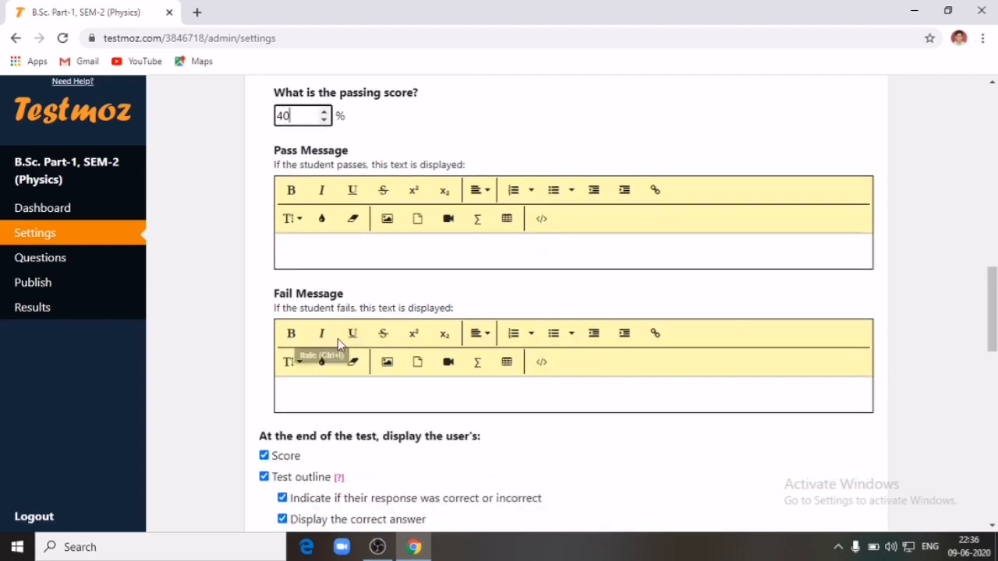
{"action": "left_click", "coordinate": [297, 252]}
{"action": "type", "text": "kjugfkugtf"}
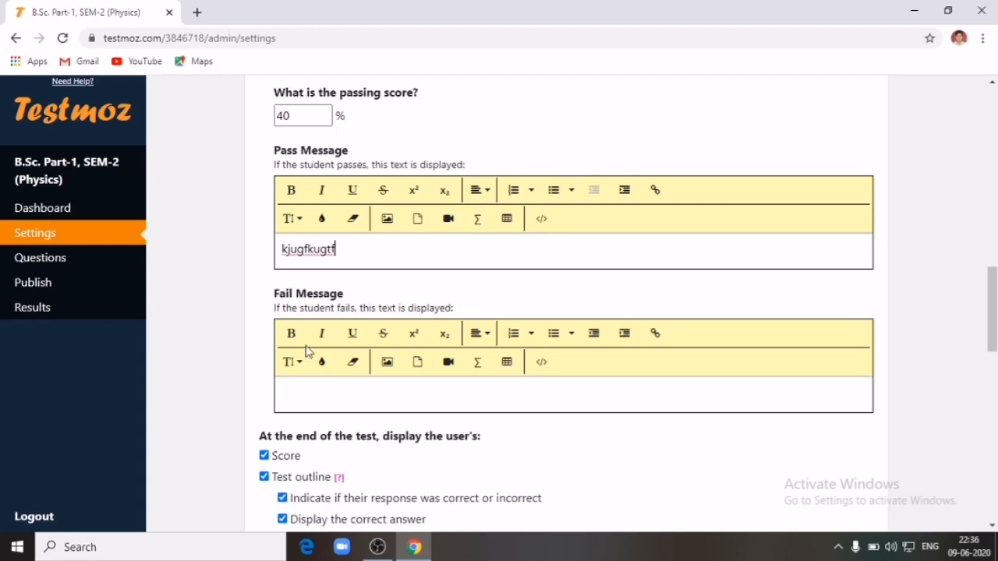
{"action": "left_click", "coordinate": [311, 388]}
{"action": "type", "text": "jvjhvkjgjcvktugfcvkutgftuf"}
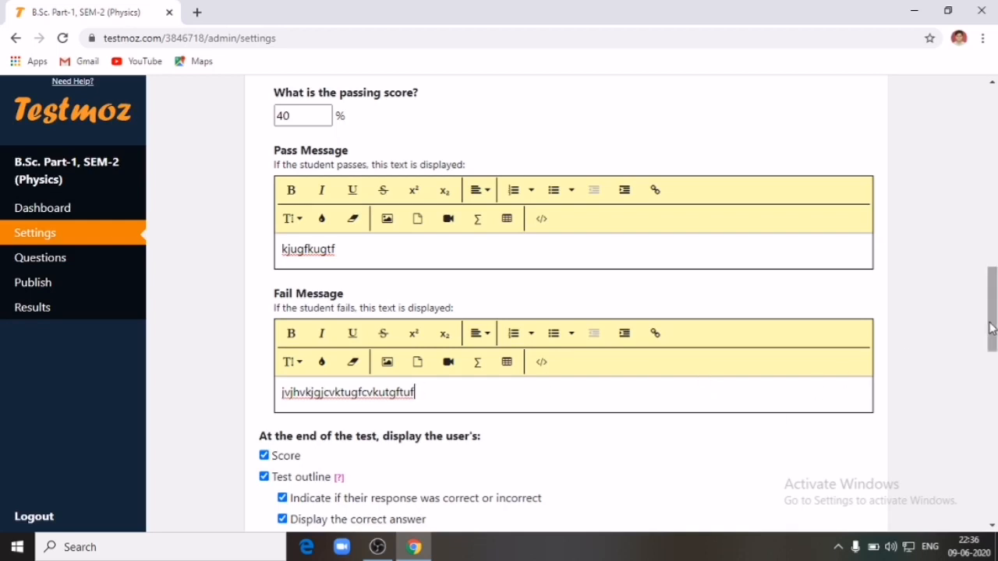
- Display only the user's score at the end of the test, with the test outline disabled
{"action": "left_click_drag", "start_coordinate": [992, 327], "coordinate": [992, 359]}
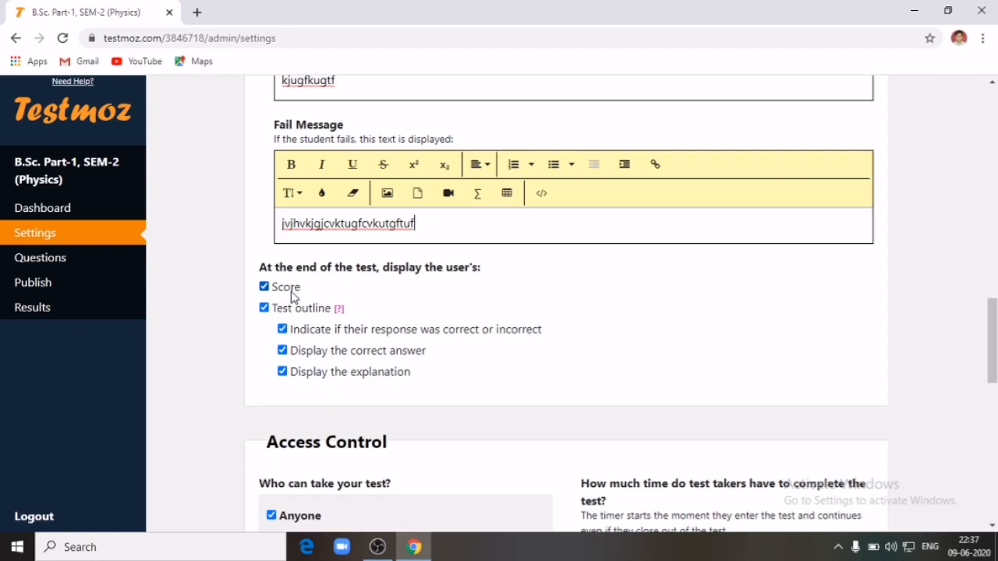
{"action": "left_click", "coordinate": [266, 288]}
{"action": "left_click", "coordinate": [266, 288]}
{"action": "left_click", "coordinate": [265, 309]}
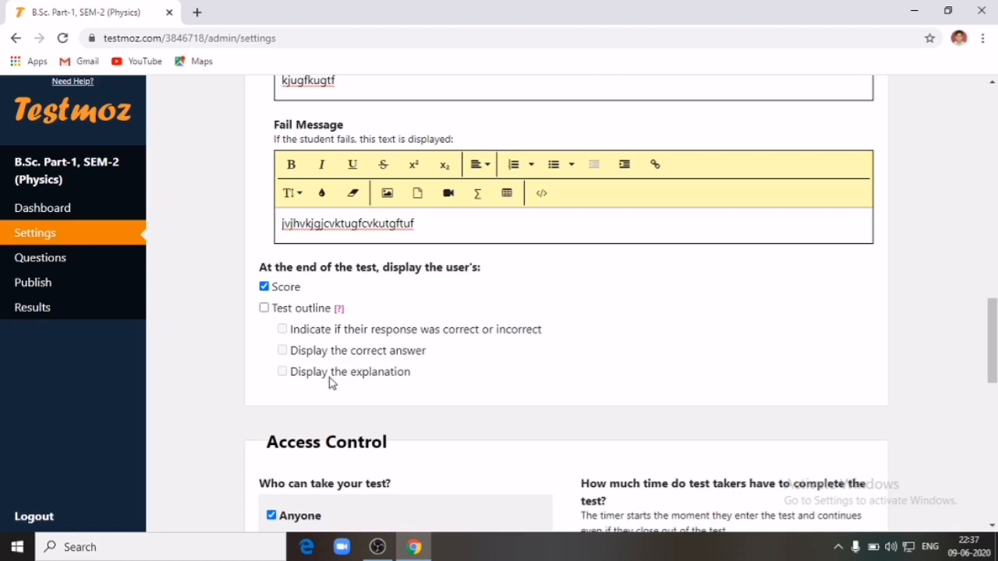
{"action": "left_click", "coordinate": [265, 309]}
{"action": "left_click", "coordinate": [264, 309]}
{"action": "left_click", "coordinate": [266, 310]}
{"action": "left_click", "coordinate": [265, 309]}
- Try the passcode requirement for taking the test, and set the access back to Anyone
{"action": "left_click_drag", "start_coordinate": [993, 349], "coordinate": [993, 392]}
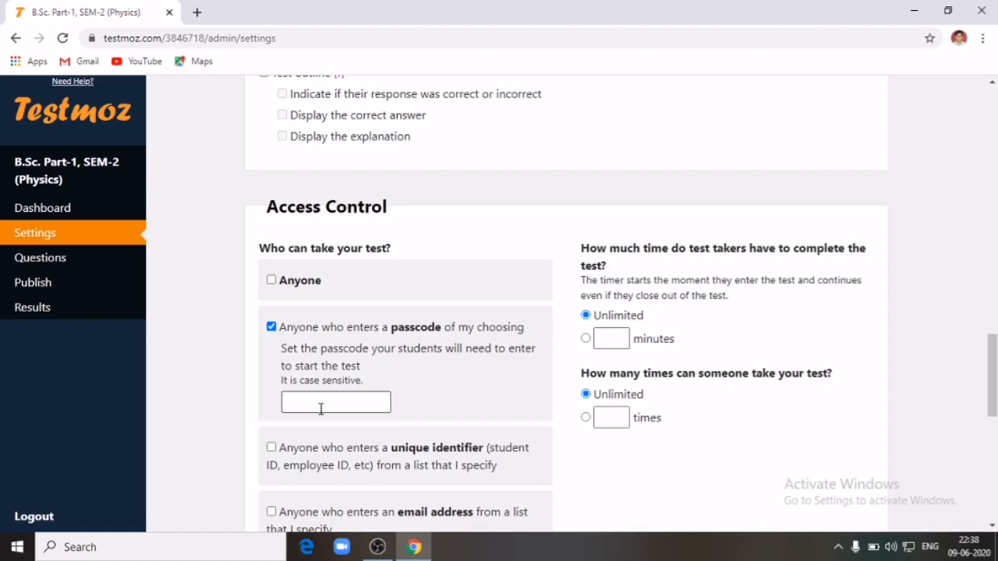
{"action": "left_click", "coordinate": [272, 283]}
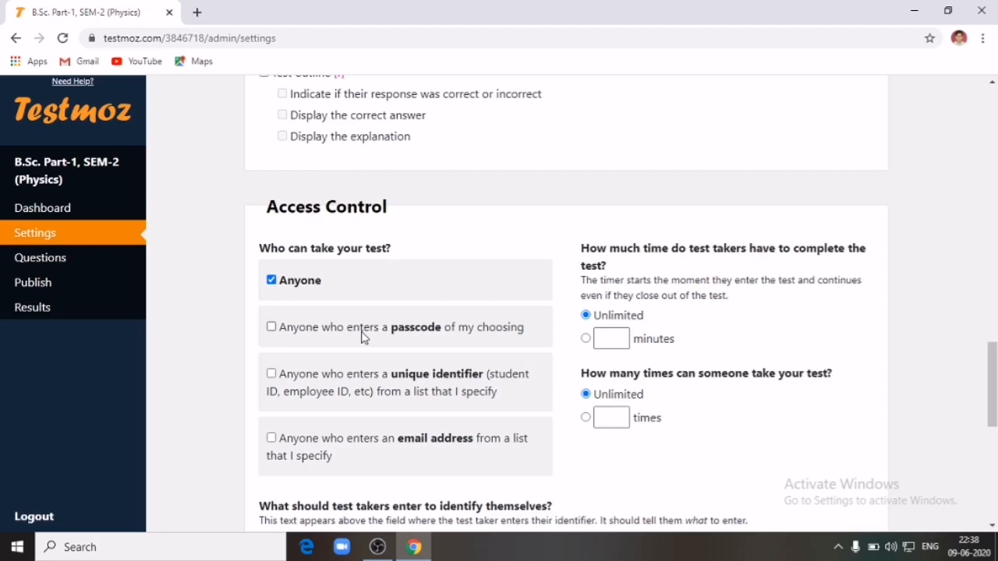
{"action": "left_click", "coordinate": [271, 326]}
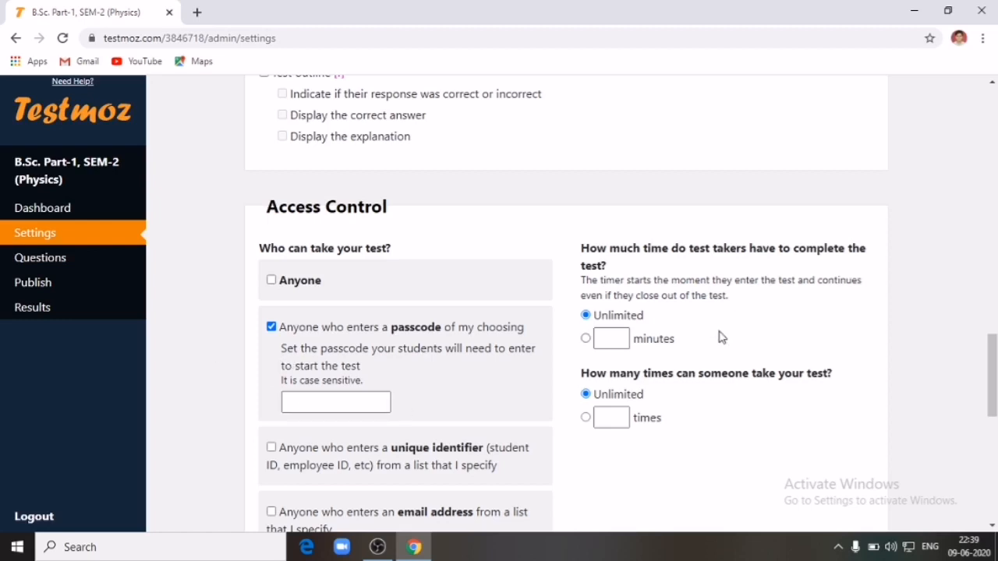
{"action": "left_click_drag", "start_coordinate": [994, 380], "coordinate": [995, 399]}
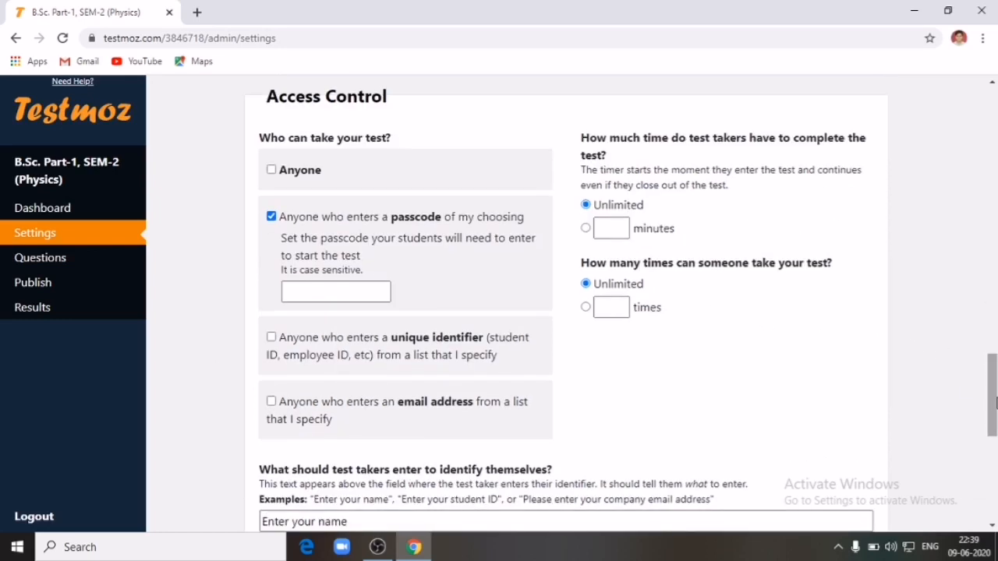
{"action": "left_click", "coordinate": [273, 173]}
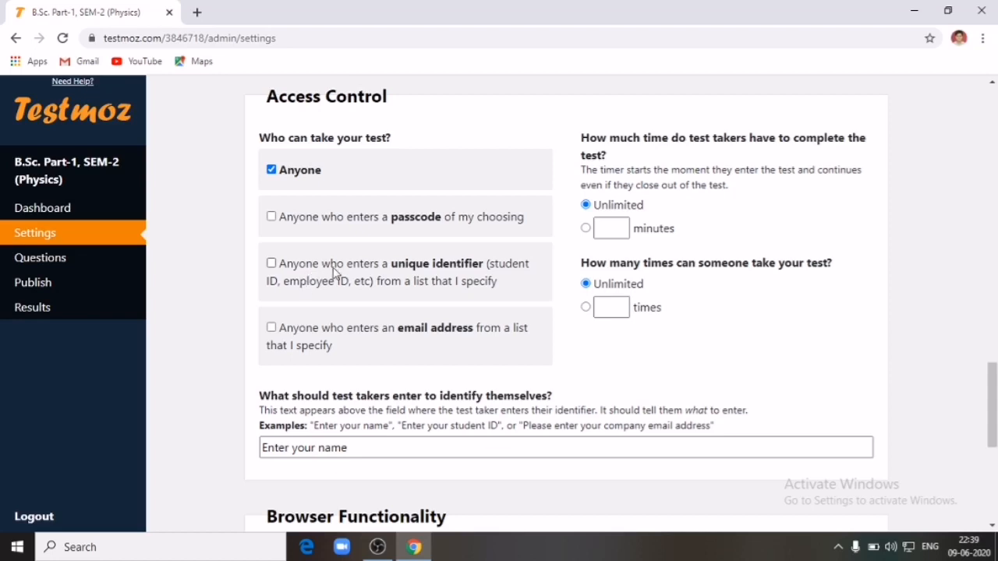
- Try to limit the test to people with a unique identifier, and reload the settings page
{"action": "left_click", "coordinate": [271, 263]}
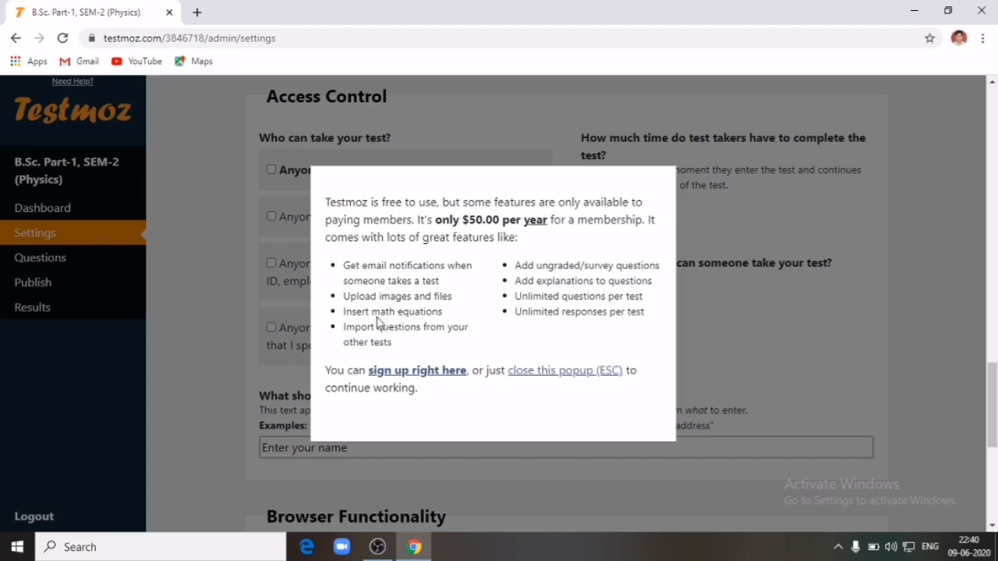
{"action": "left_click", "coordinate": [63, 39]}
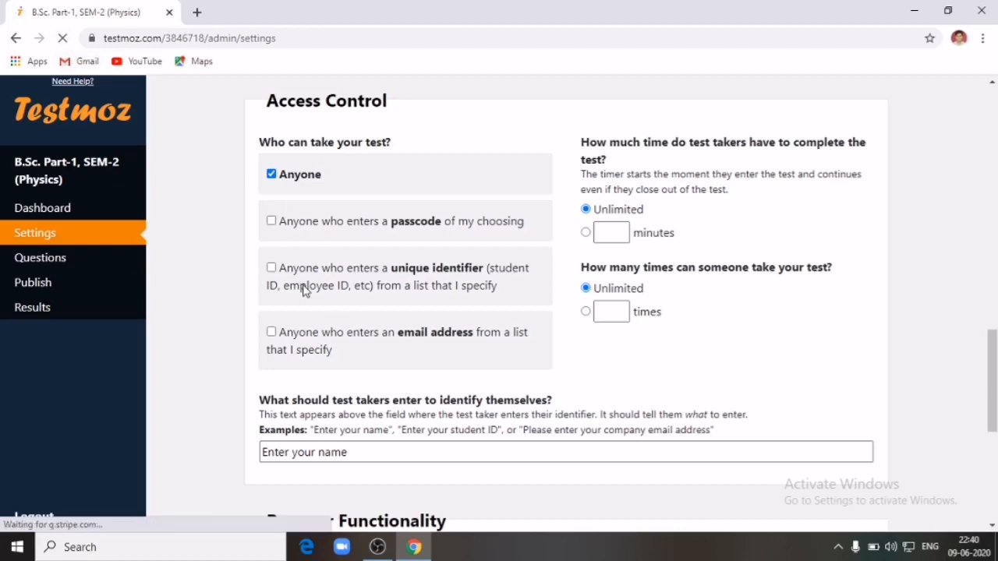
- Limit the time to complete the test to 60 minutes and the number of attempts to 1
{"action": "scroll", "coordinate": [627, 263], "scroll_direction": "down", "scroll_amount": 5}
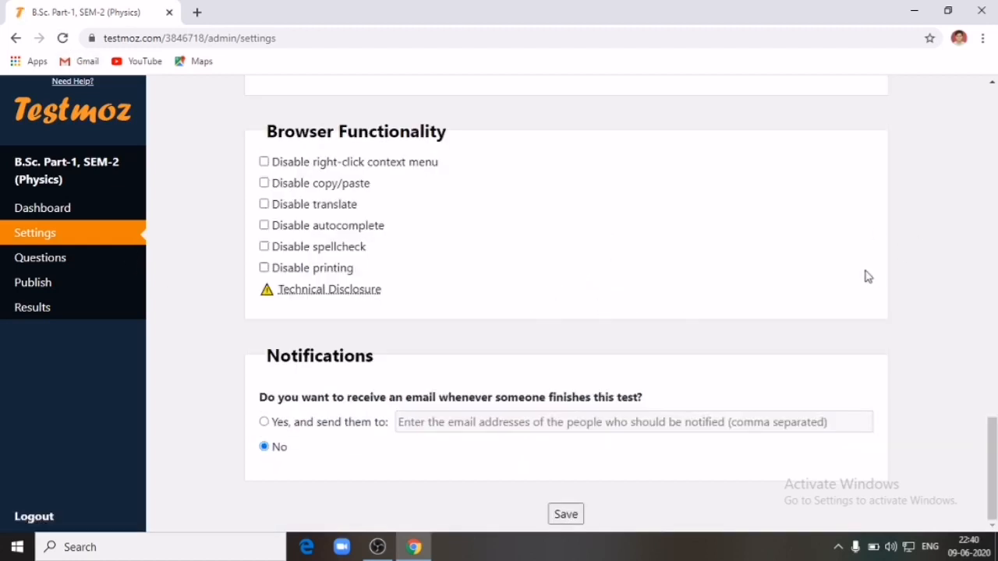
{"action": "left_click_drag", "start_coordinate": [993, 442], "coordinate": [994, 427]}
{"action": "scroll", "coordinate": [327, 359], "scroll_direction": "up", "scroll_amount": 4}
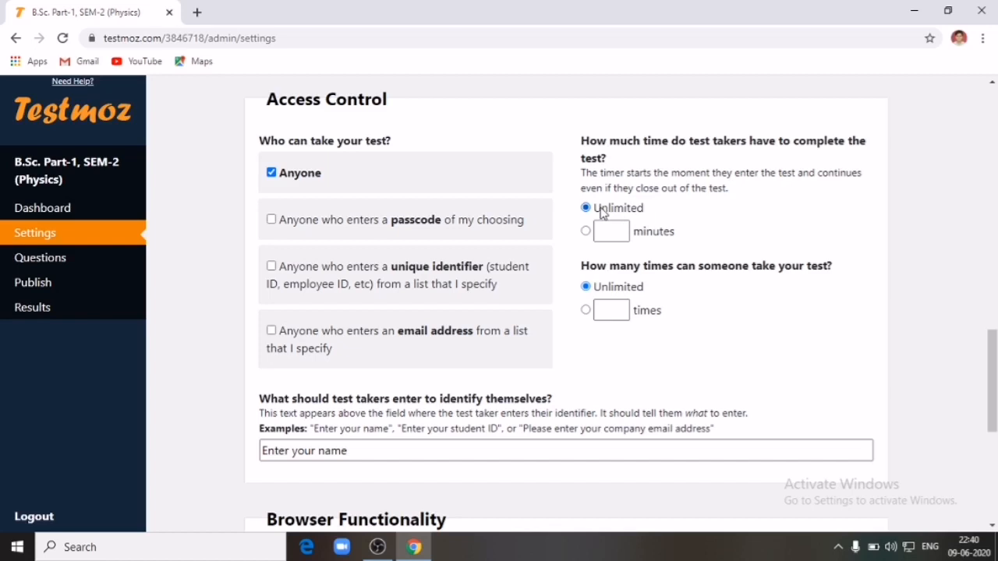
{"action": "left_click", "coordinate": [625, 233]}
{"action": "left_click", "coordinate": [625, 233]}
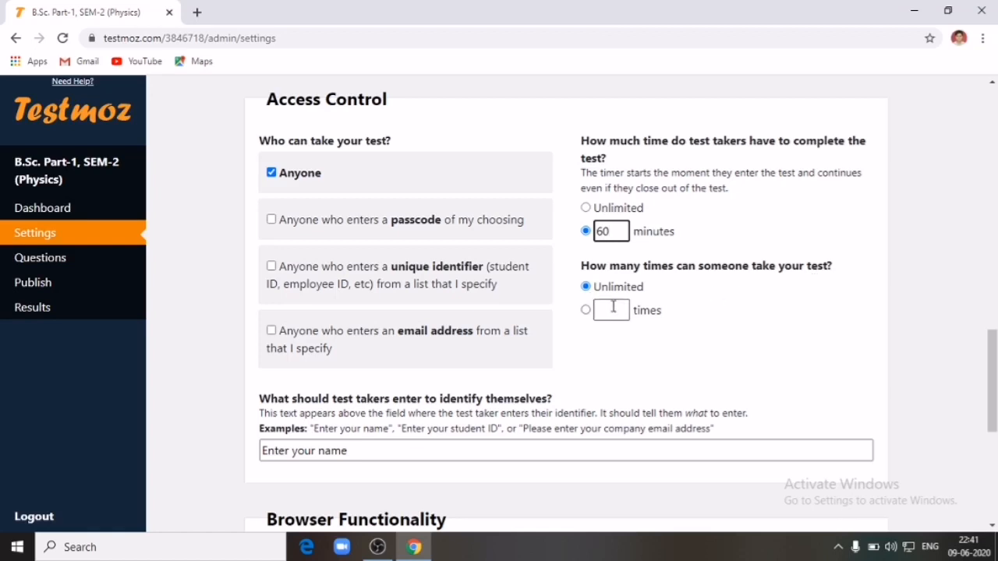
{"action": "left_click", "coordinate": [587, 310]}
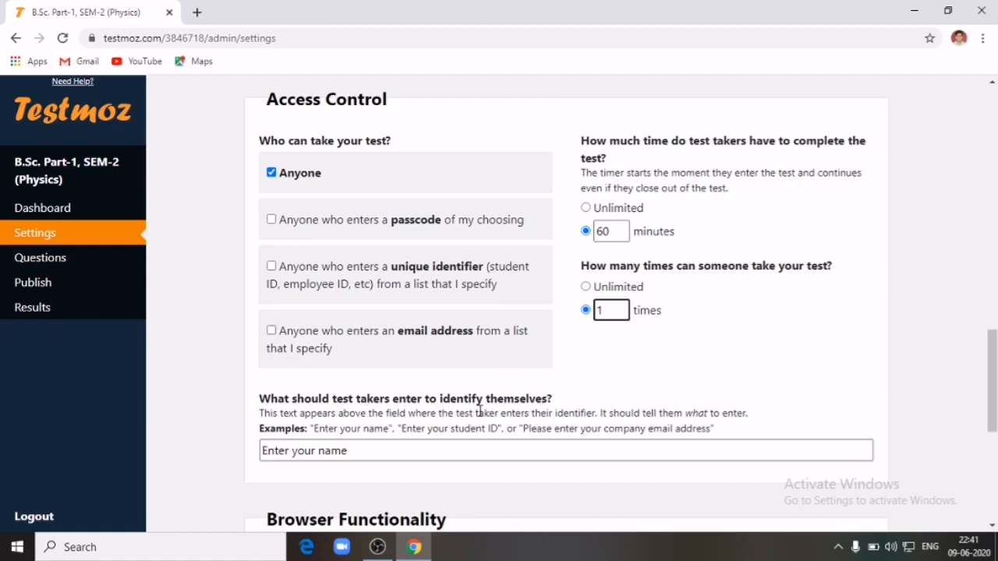
- Review the test taker identification prompt, the browser restrictions, the email notifications and all other settings of the test
{"action": "scroll", "coordinate": [991, 415], "scroll_direction": "down", "scroll_amount": 2}
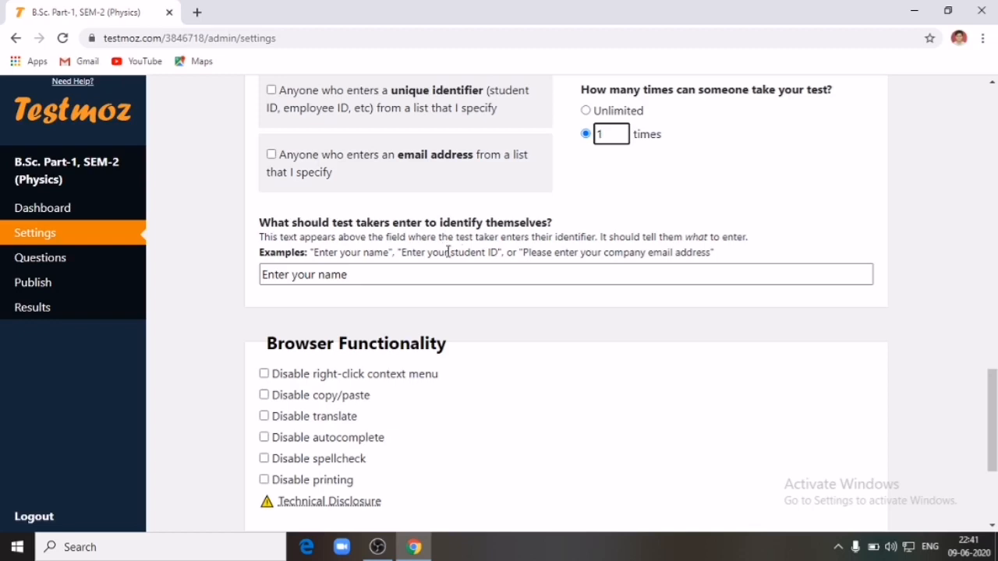
{"action": "left_click", "coordinate": [371, 274]}
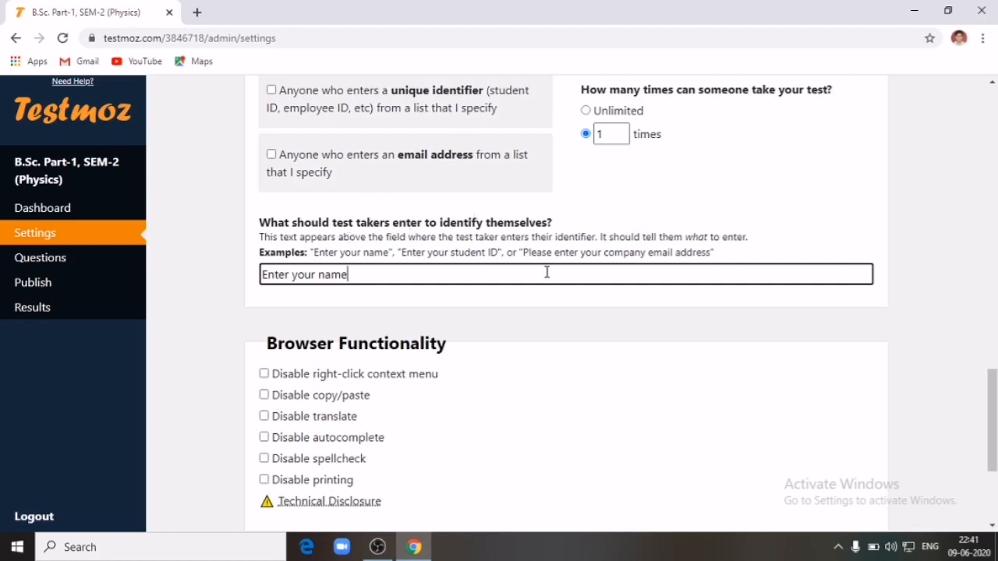
{"action": "scroll", "coordinate": [989, 372], "scroll_direction": "down", "scroll_amount": 3}
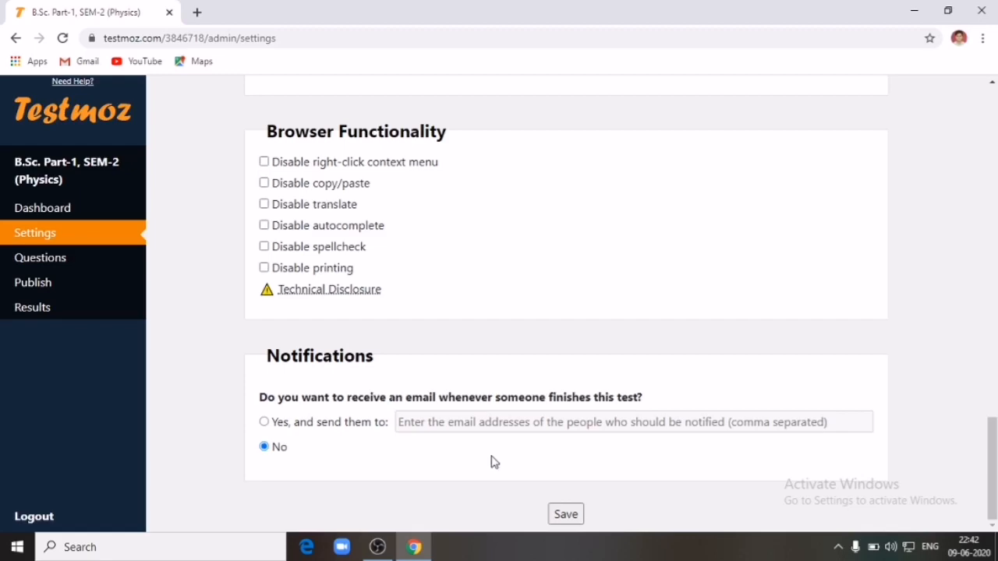
{"action": "scroll", "coordinate": [874, 393], "scroll_direction": "up", "scroll_amount": 10}
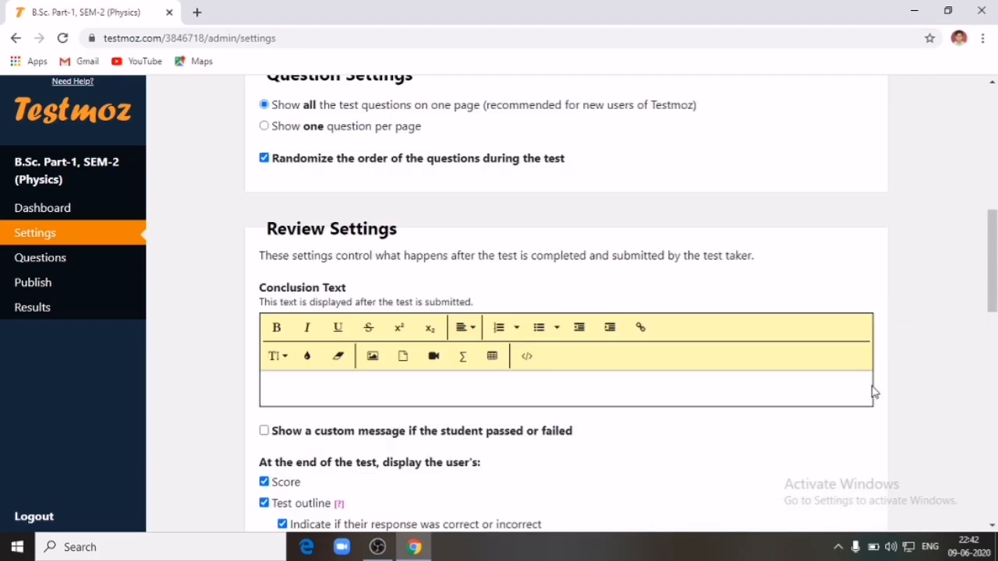
{"action": "scroll", "coordinate": [871, 392], "scroll_direction": "up", "scroll_amount": 10}
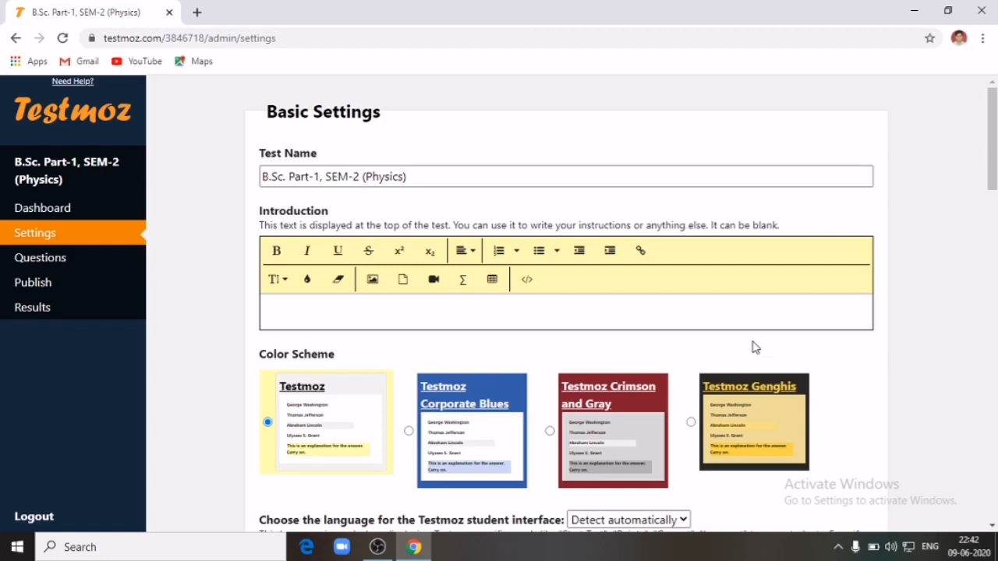
{"action": "left_click_drag", "start_coordinate": [991, 173], "coordinate": [991, 185]}
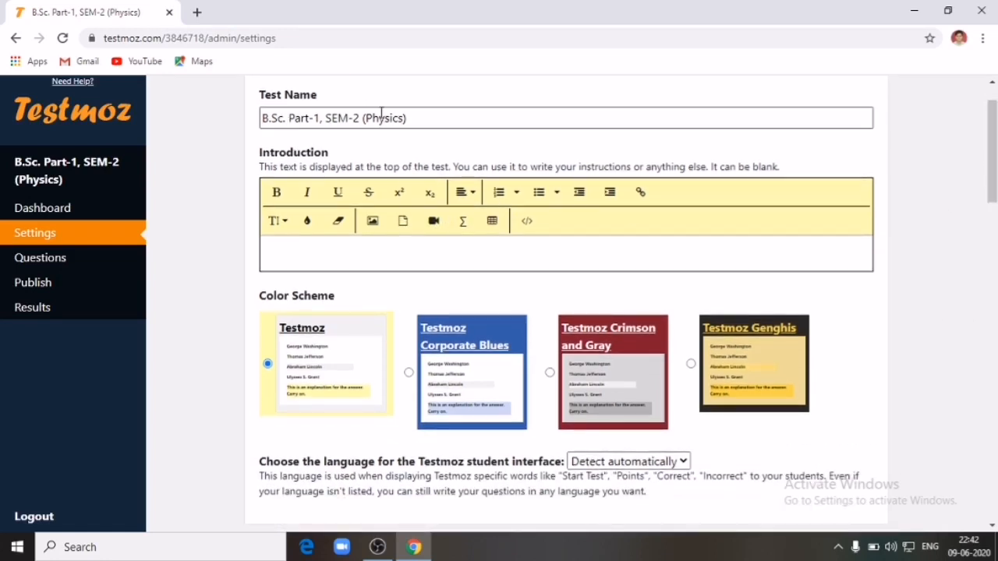
{"action": "left_click_drag", "start_coordinate": [993, 199], "coordinate": [994, 268]}
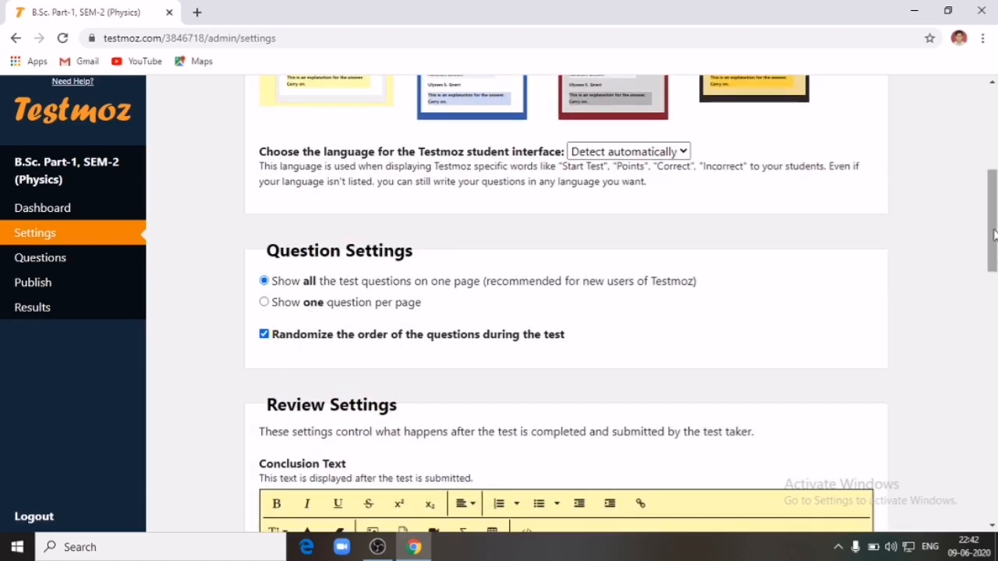
{"action": "left_click_drag", "start_coordinate": [989, 242], "coordinate": [994, 350]}
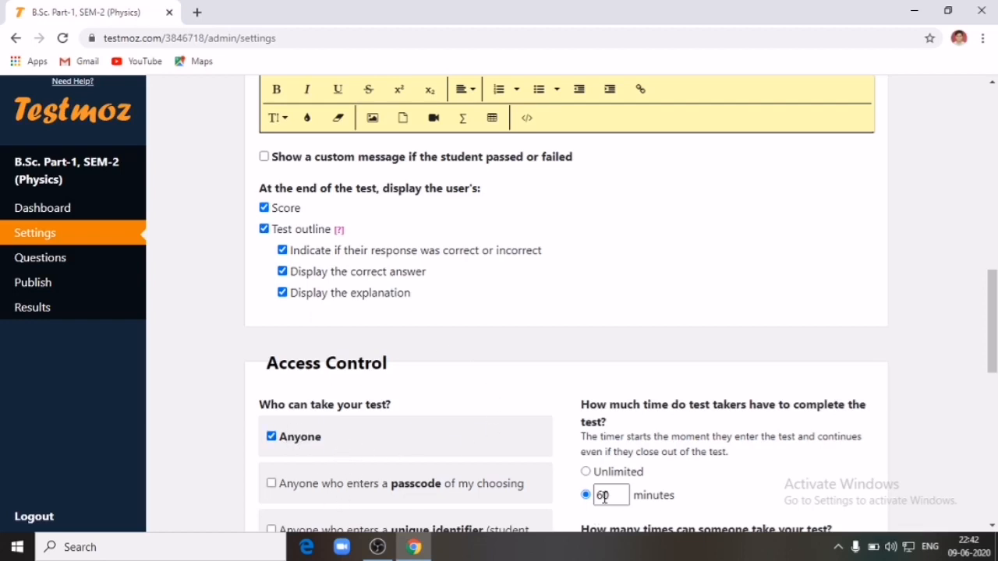
{"action": "left_click_drag", "start_coordinate": [989, 348], "coordinate": [989, 375]}
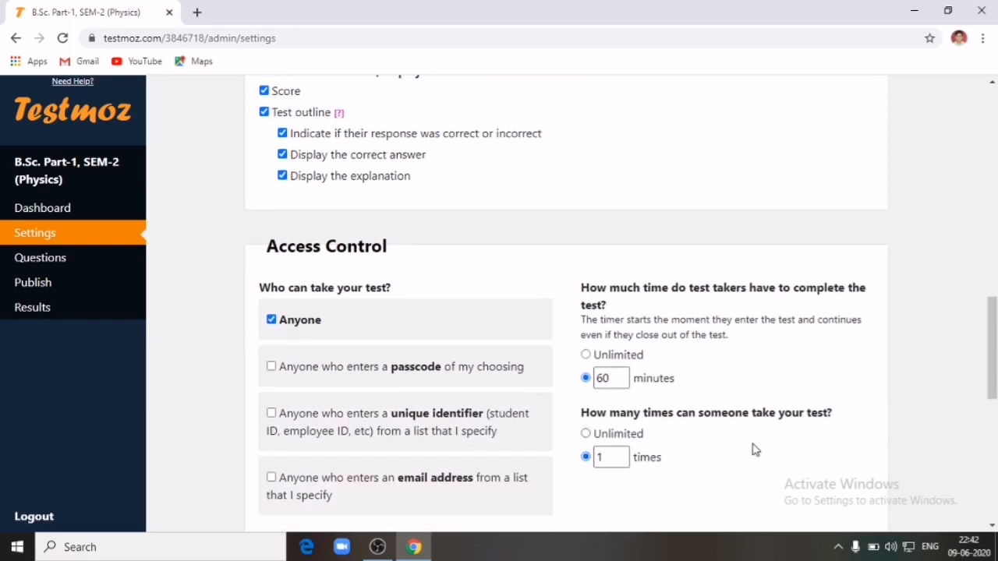
{"action": "left_click_drag", "start_coordinate": [992, 402], "coordinate": [993, 199]}
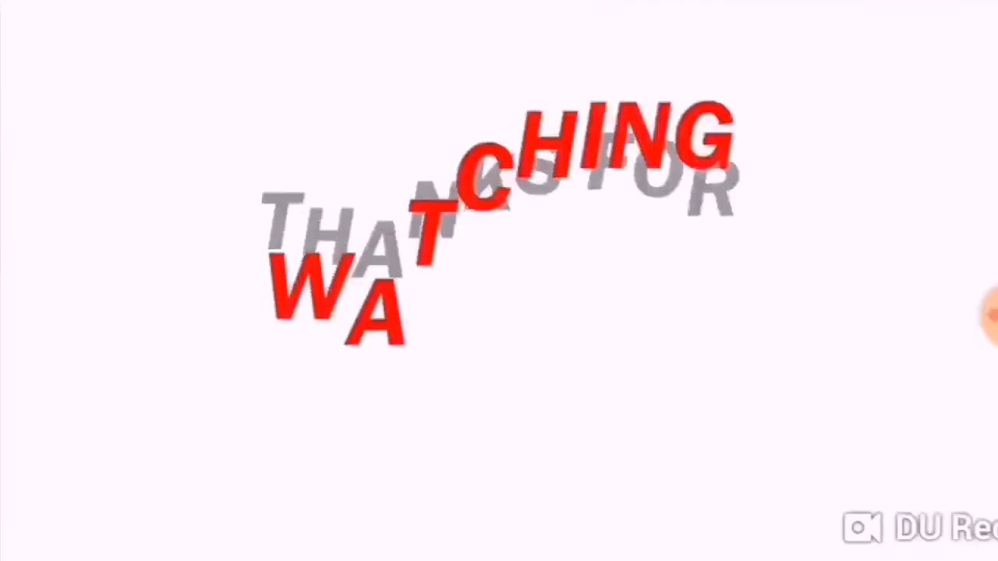